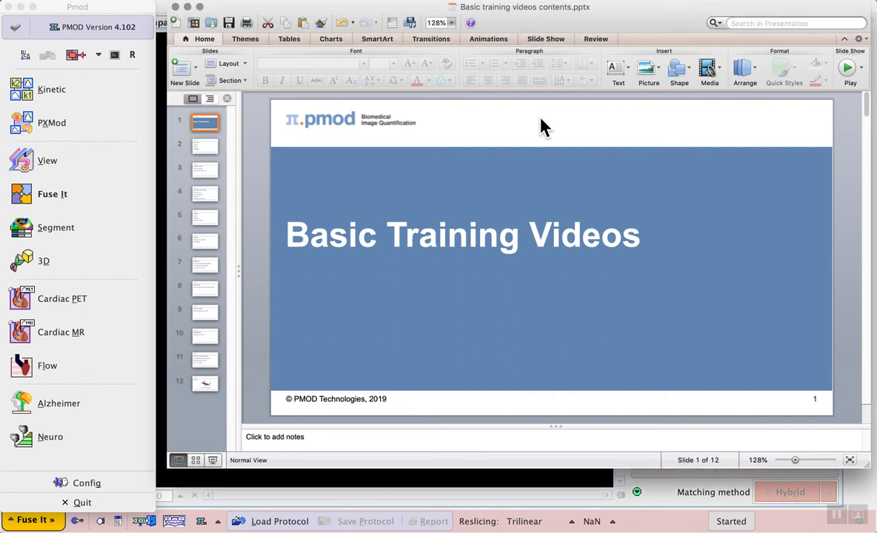
# Show the Image fusion slide (slide 5) in PowerPoint and launch PMOD's Fuse It module
pyautogui.click(210, 220)
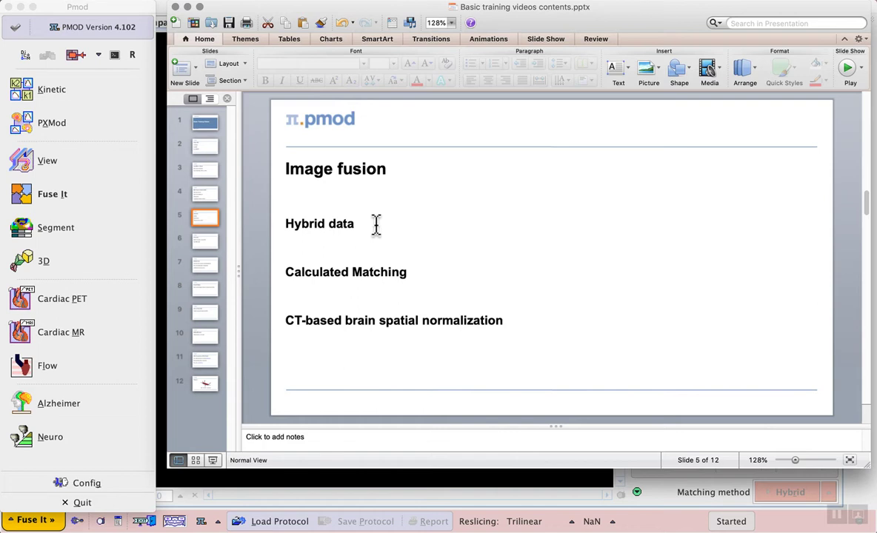
pyautogui.click(105, 197)
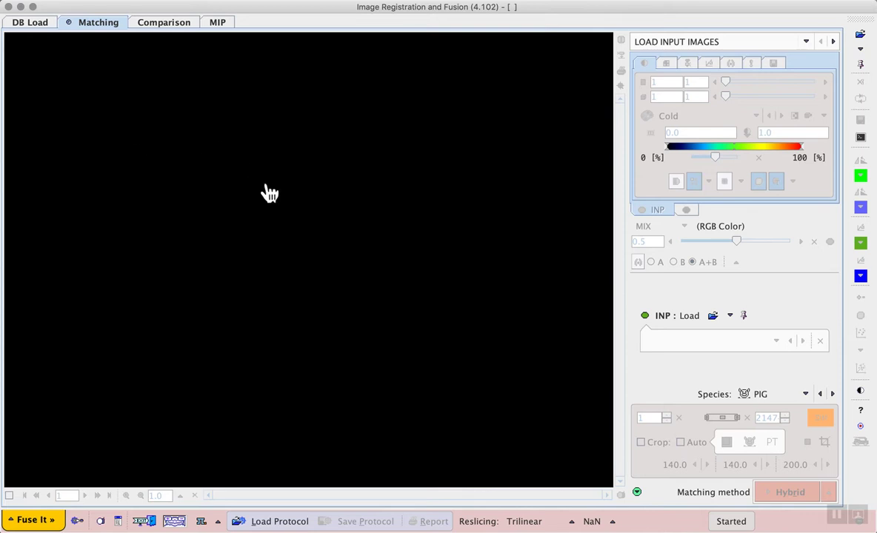
pyautogui.click(806, 41)
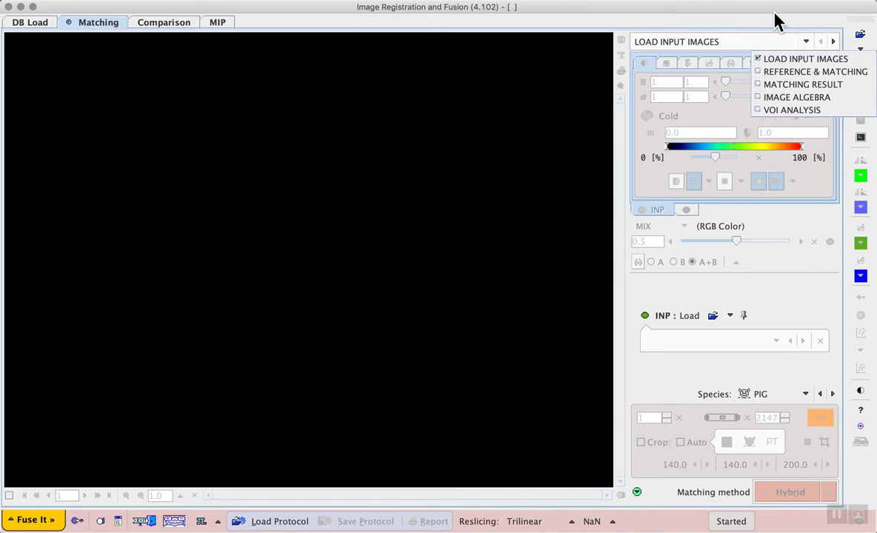
pyautogui.click(776, 20)
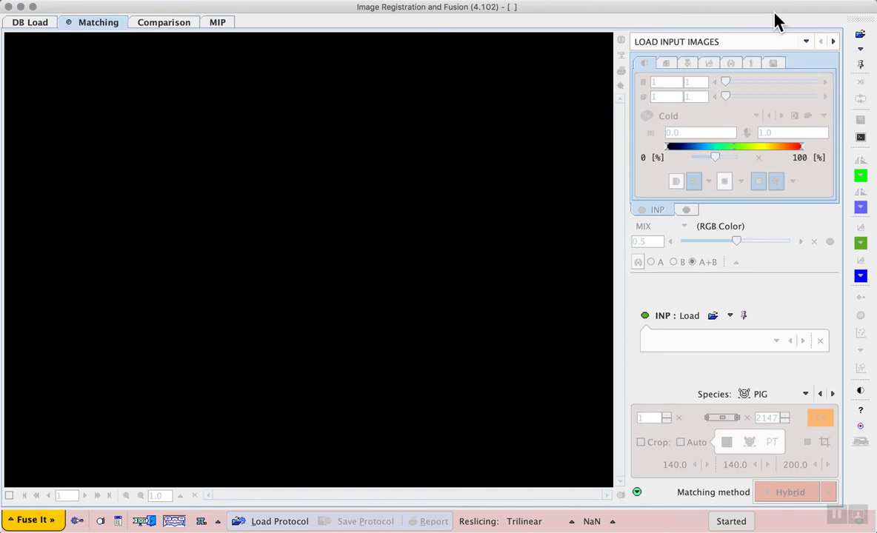
pyautogui.click(77, 521)
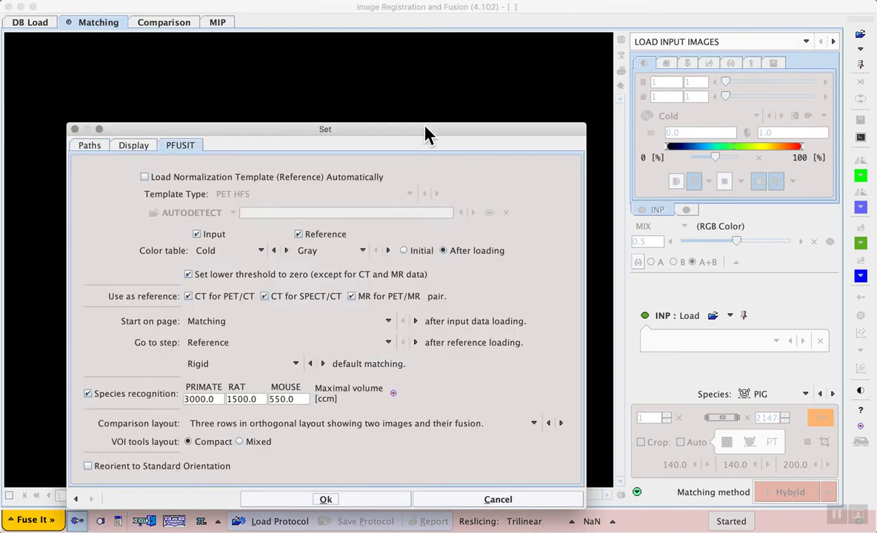
# Change the PFUSIT default matching method from Rigid to Hybrid and save the settings
pyautogui.moveTo(419, 127); pyautogui.dragTo(428, 85)
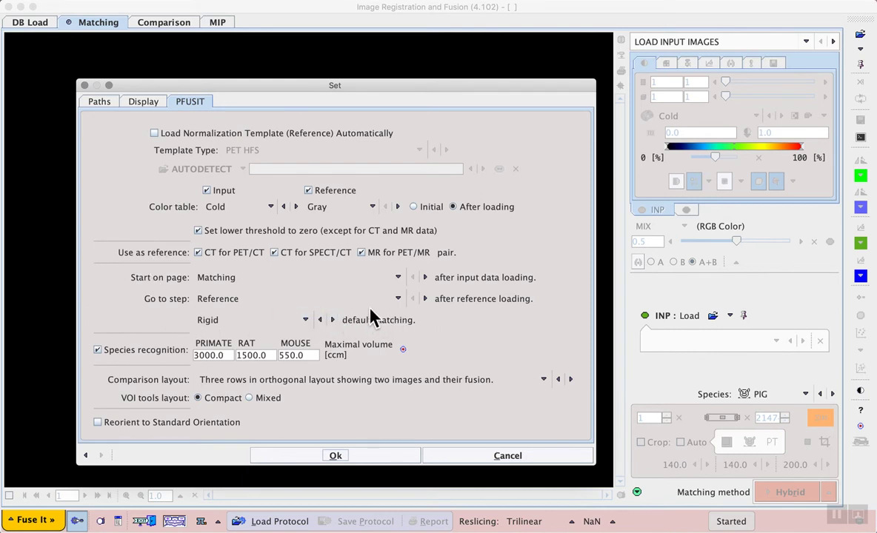
pyautogui.click(305, 323)
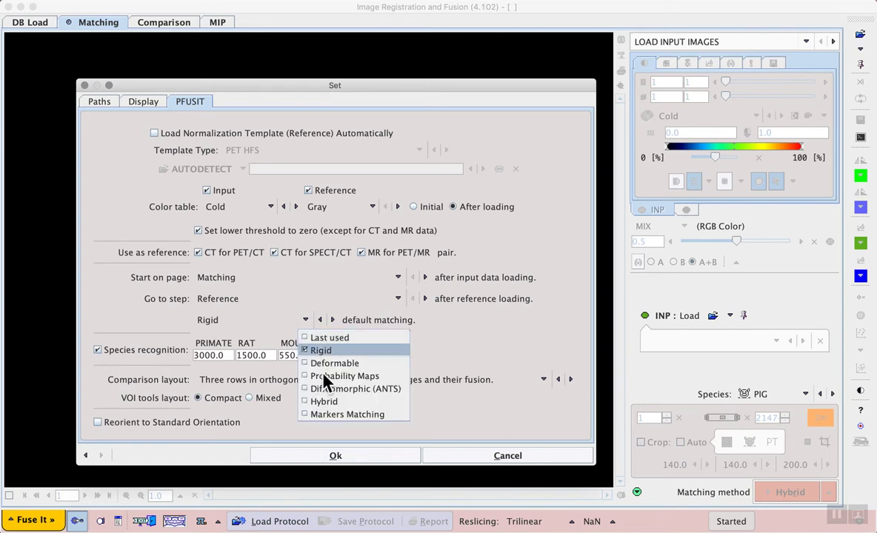
pyautogui.click(326, 402)
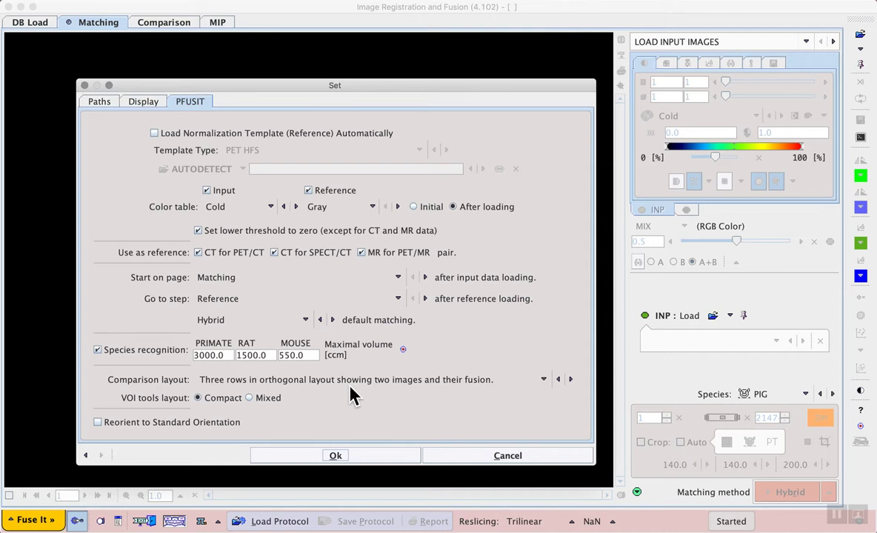
pyautogui.click(358, 459)
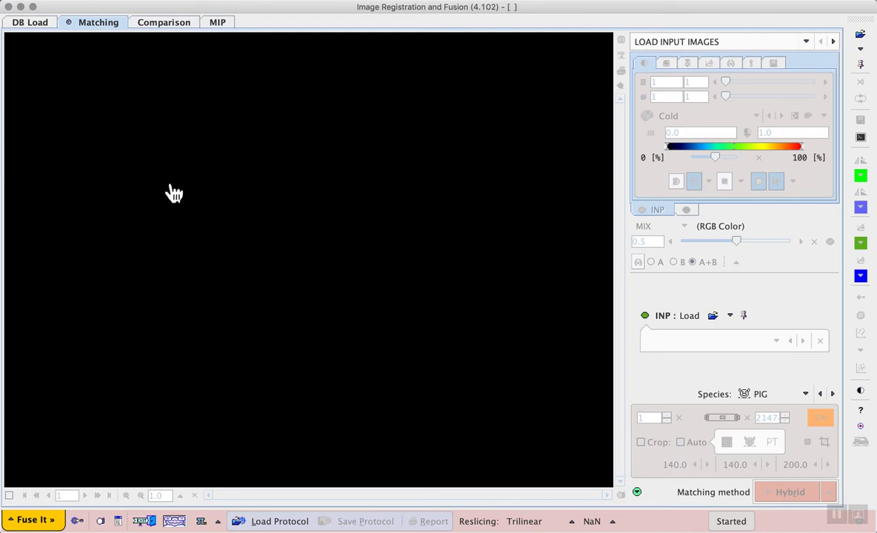
pyautogui.click(35, 27)
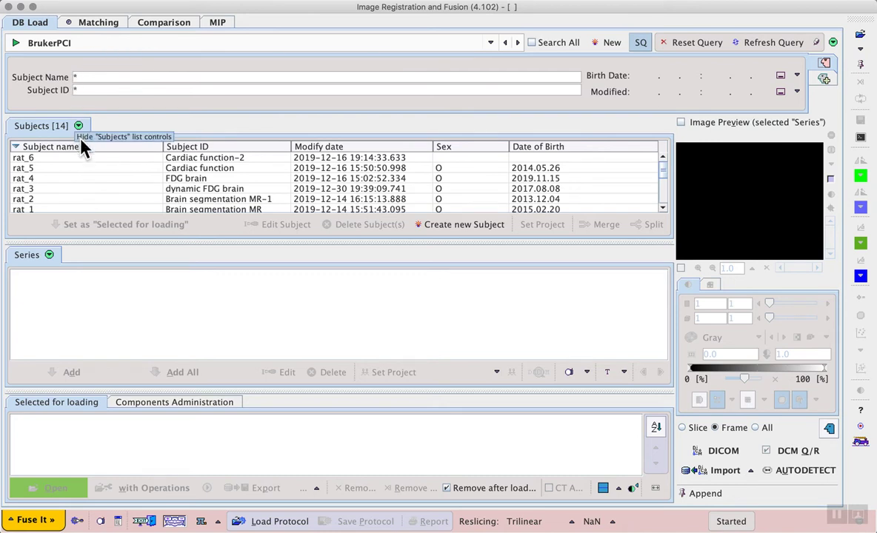
# Select subject mouse_6, queue its PET WB and CT series, and load them
pyautogui.scroll(-3, 100, 191)
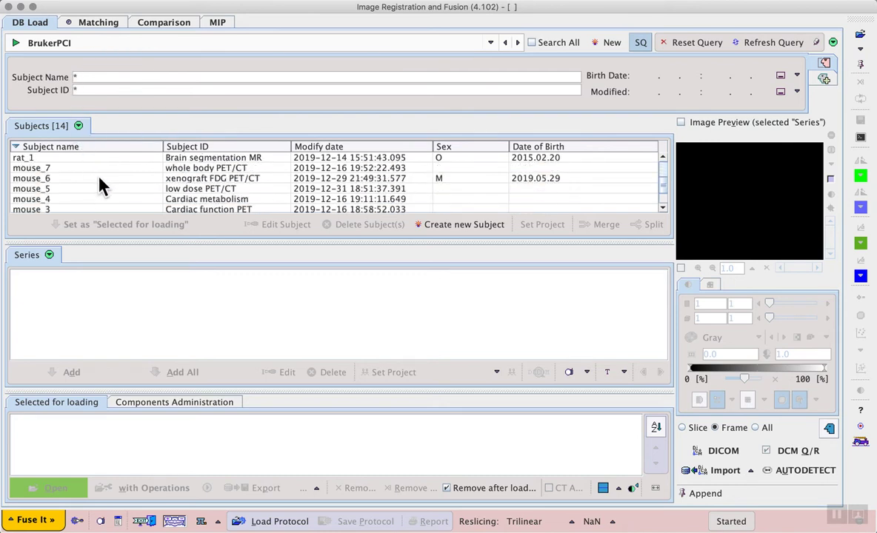
pyautogui.click(101, 178)
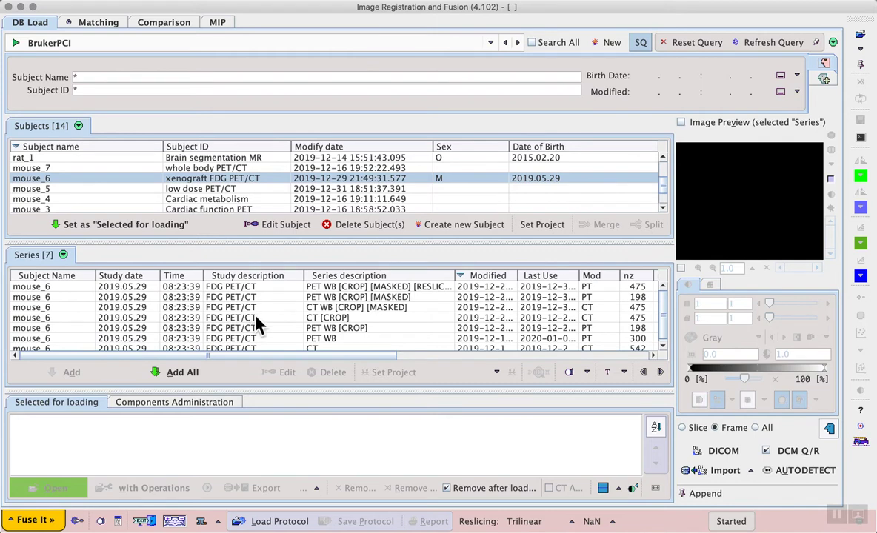
pyautogui.click(337, 341)
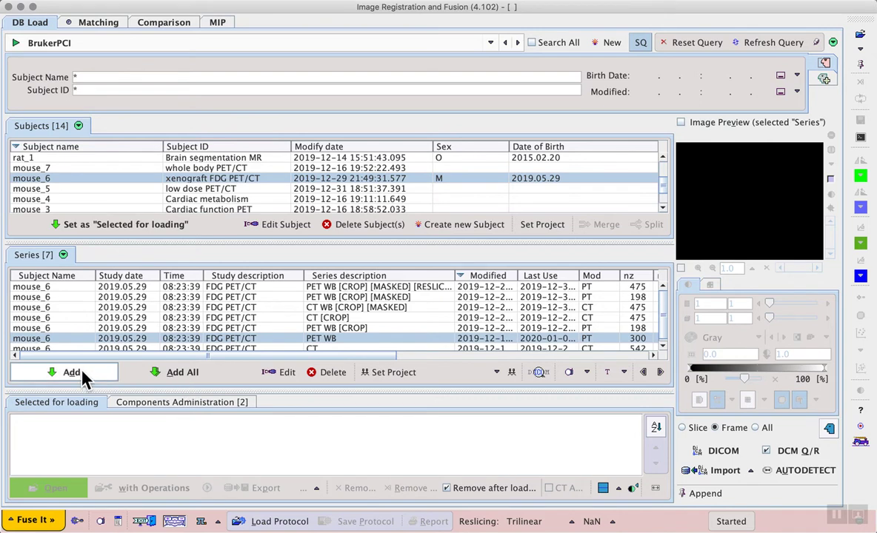
pyautogui.click(83, 375)
pyautogui.click(326, 348)
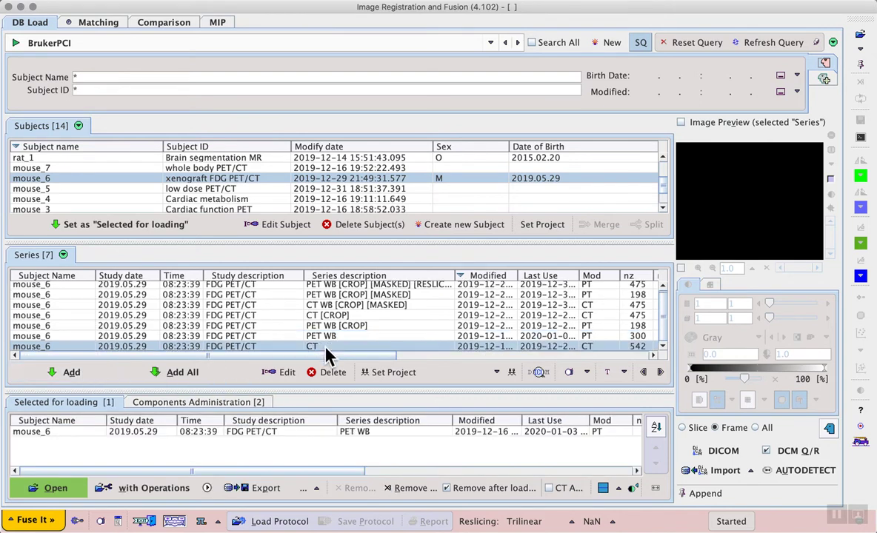
pyautogui.click(80, 374)
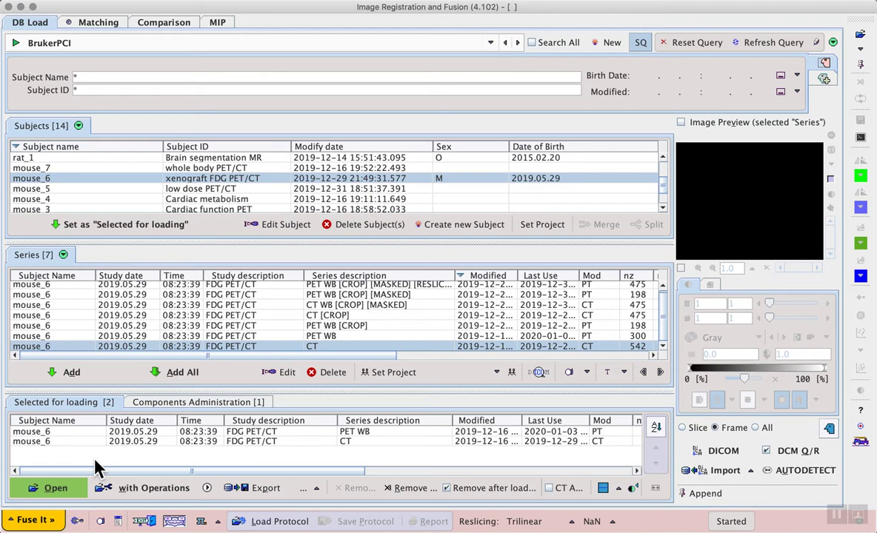
pyautogui.click(63, 489)
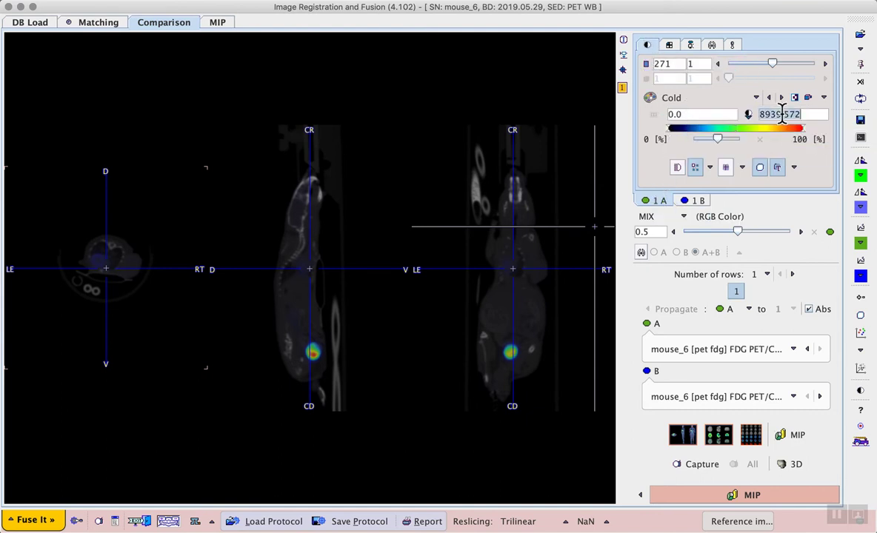
# Enter 800 as the upper limit of the PET Cold colour scale
pyautogui.write('800')
pyautogui.press('Return')
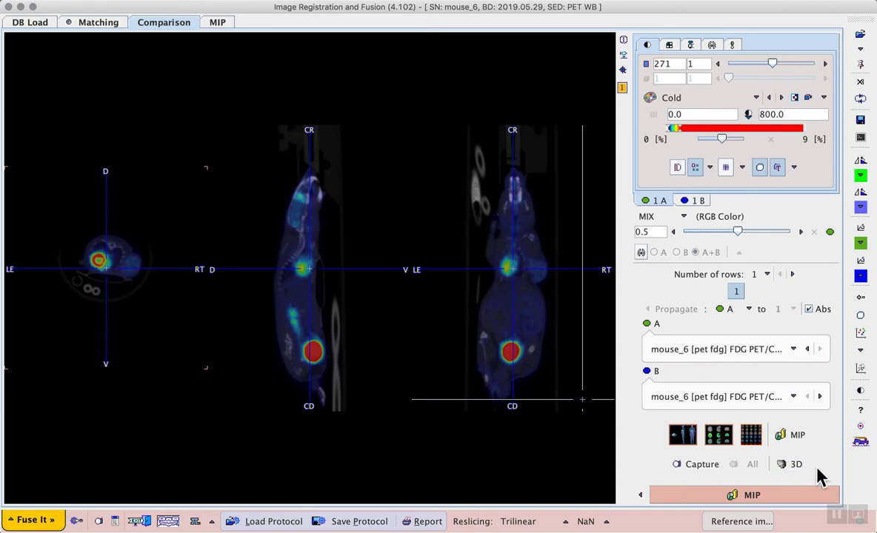
pyautogui.click(837, 512)
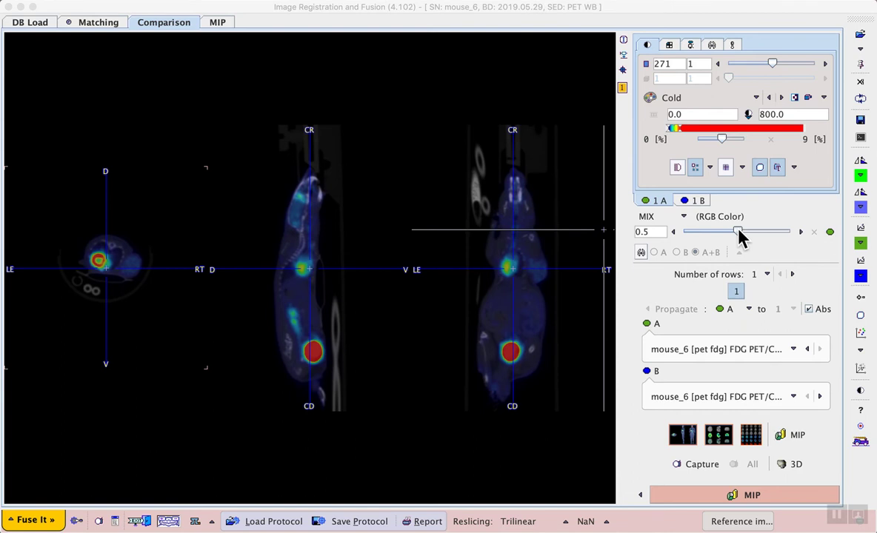
pyautogui.moveTo(738, 230); pyautogui.dragTo(761, 234)
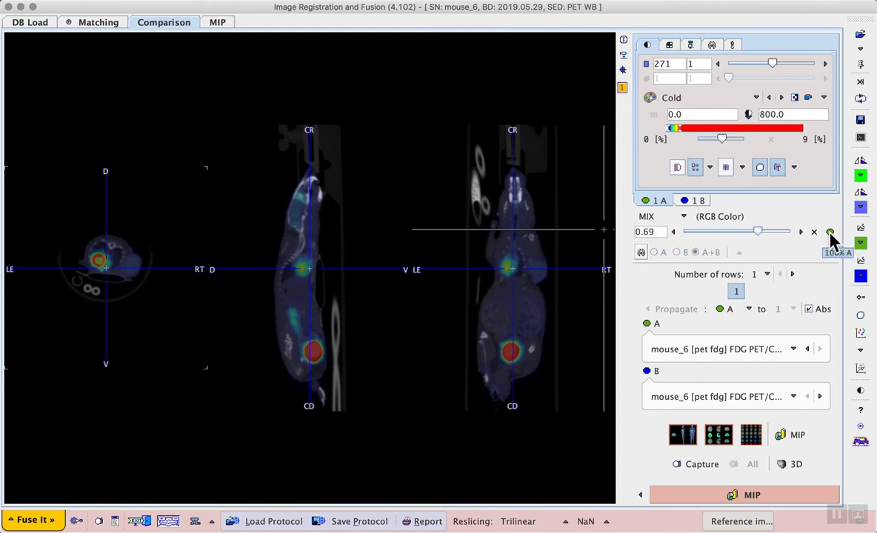
pyautogui.click(830, 233)
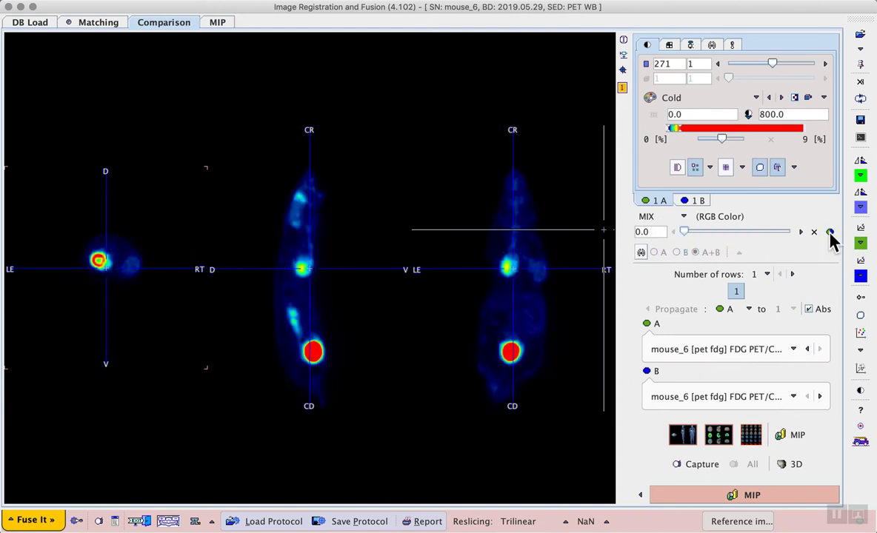
pyautogui.click(830, 232)
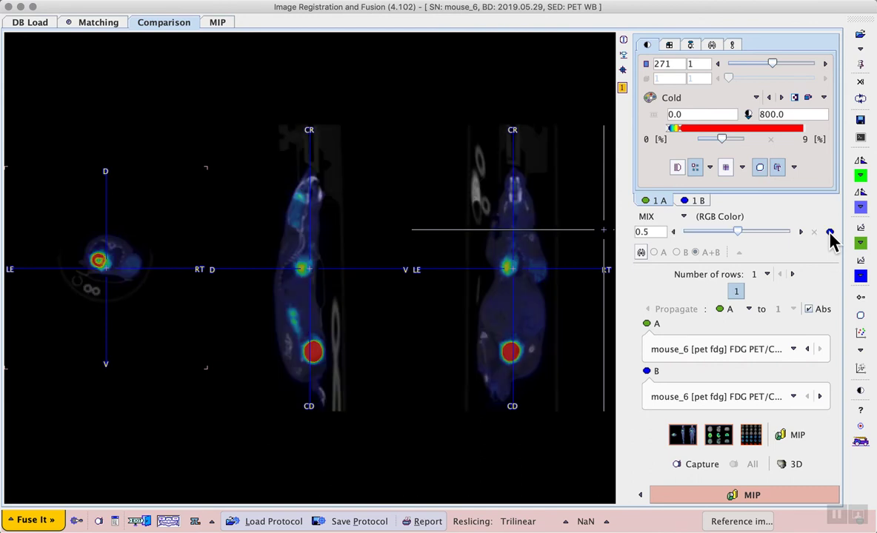
pyautogui.click(830, 232)
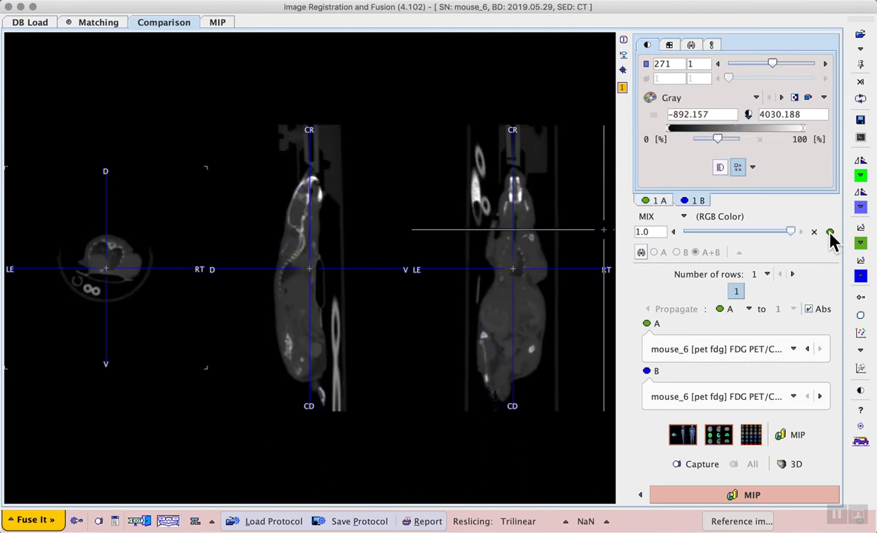
pyautogui.click(830, 232)
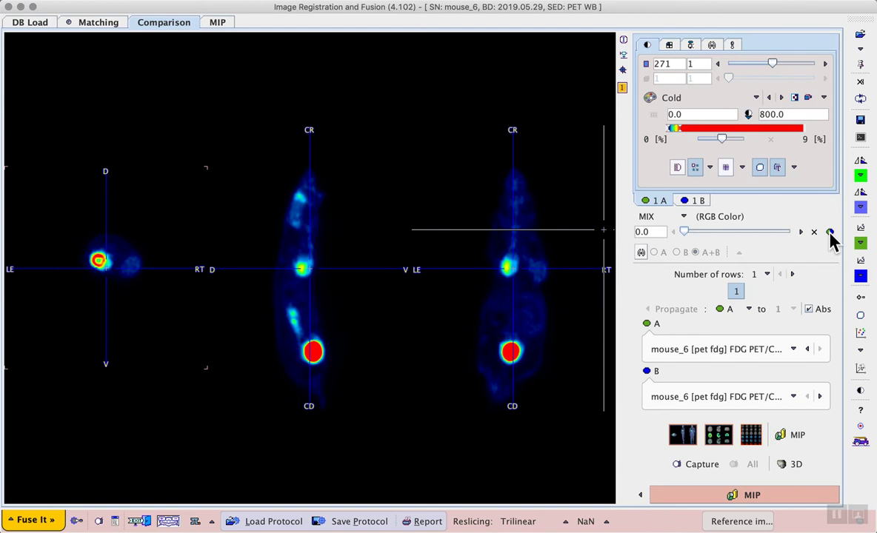
pyautogui.click(830, 232)
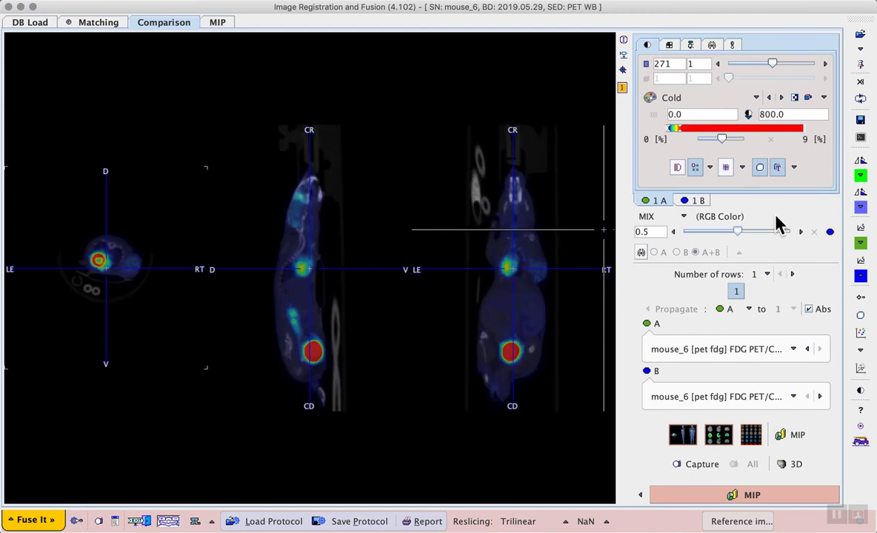
pyautogui.click(683, 217)
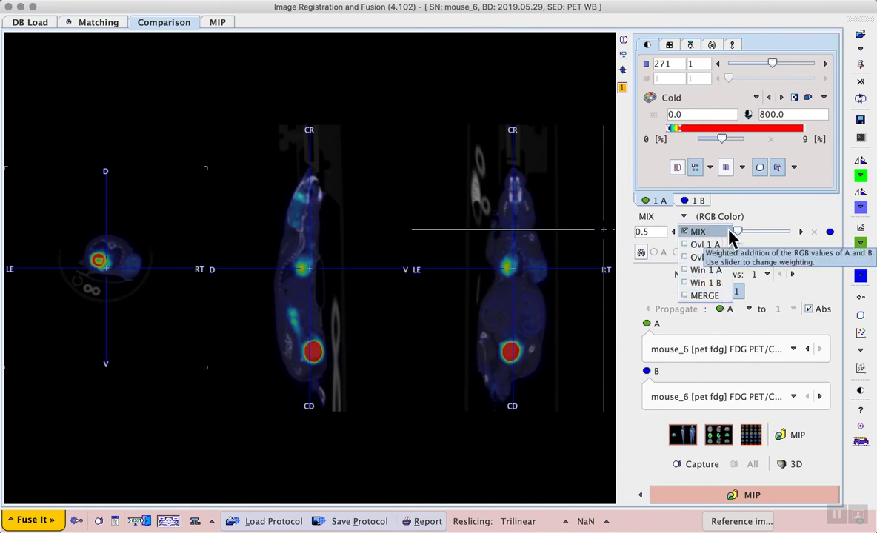
pyautogui.click(763, 214)
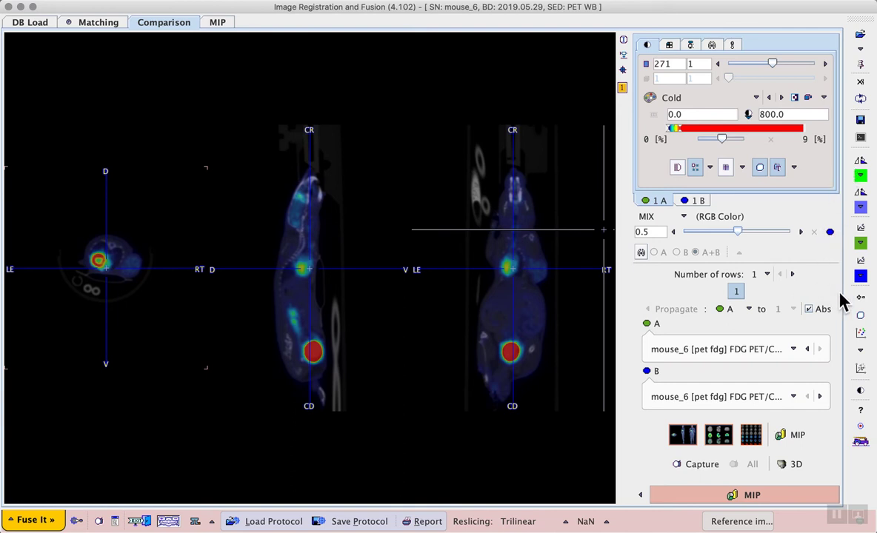
pyautogui.click(836, 512)
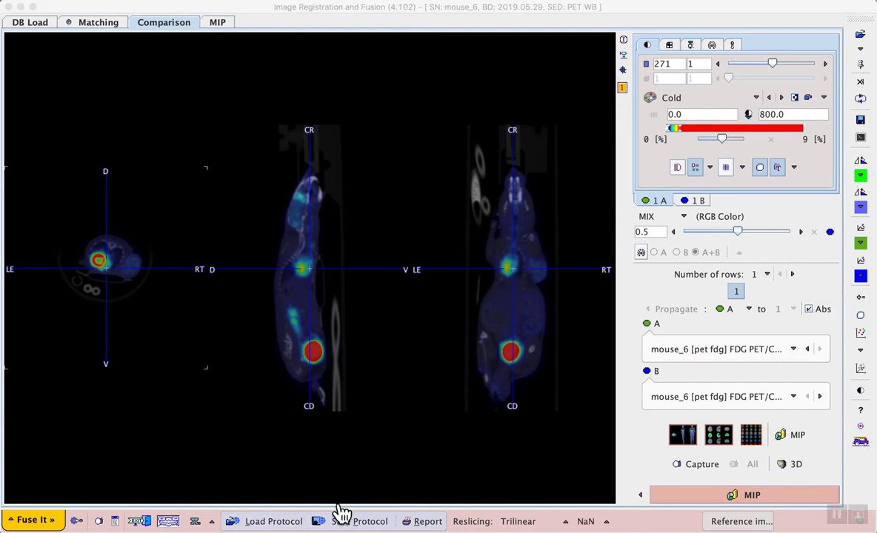
# Switch to the Matching layout with the VOI ANALYSIS panel and VOI tools
pyautogui.click(866, 318)
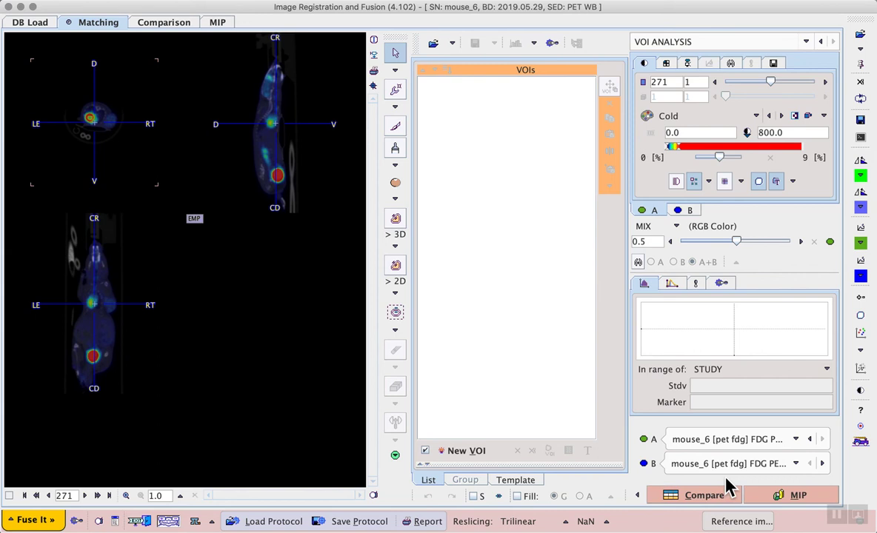
# Place the crosshair on the right-flank lesion, zoom views to 4.0, and open the empty view's MIP settings
pyautogui.click(111, 305)
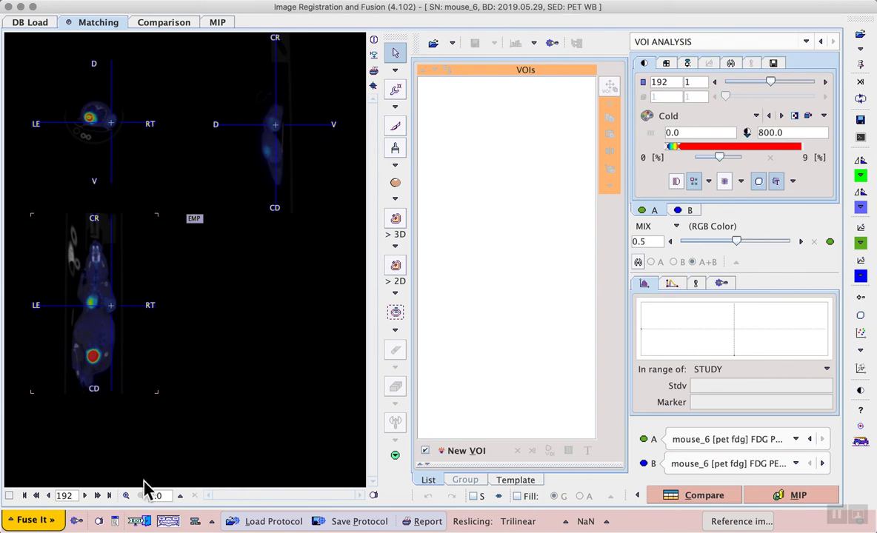
pyautogui.click(180, 496)
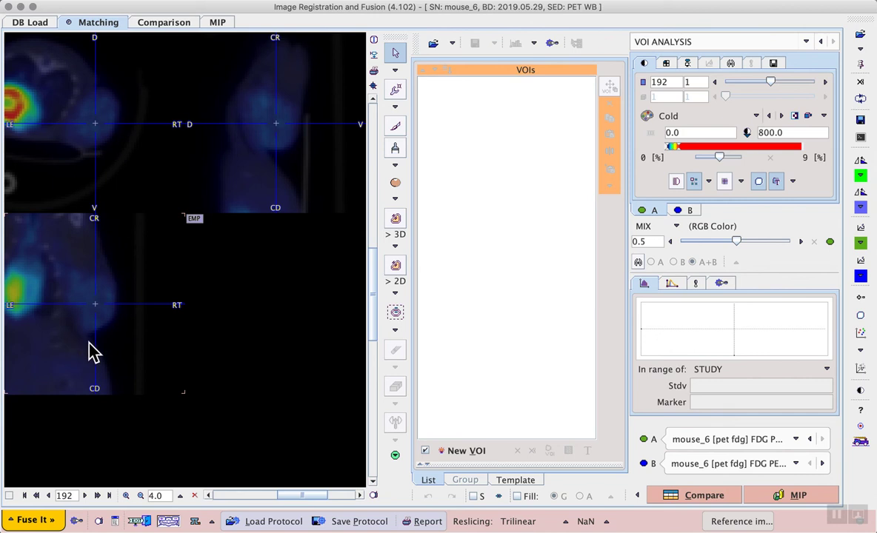
pyautogui.click(194, 219)
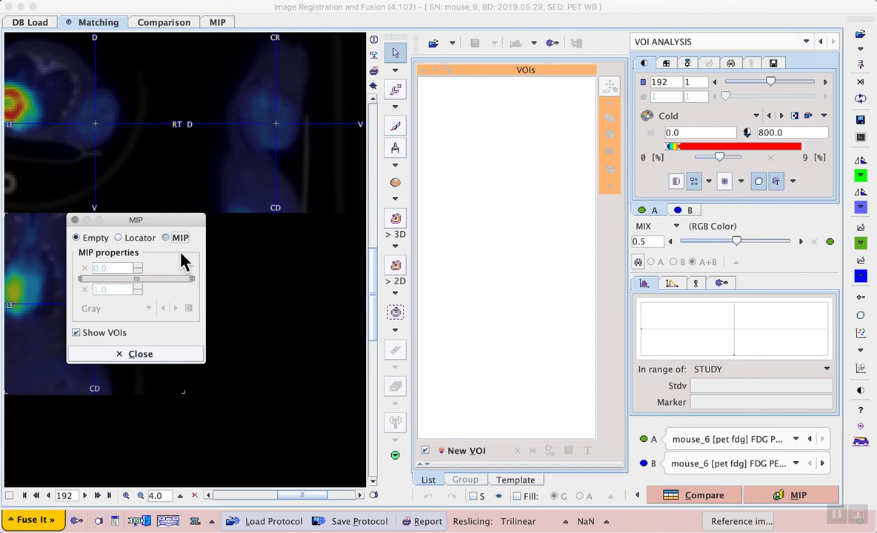
# Display an inverted Gray PET MIP in the fourth view with its lower range set to 0.0
pyautogui.click(179, 238)
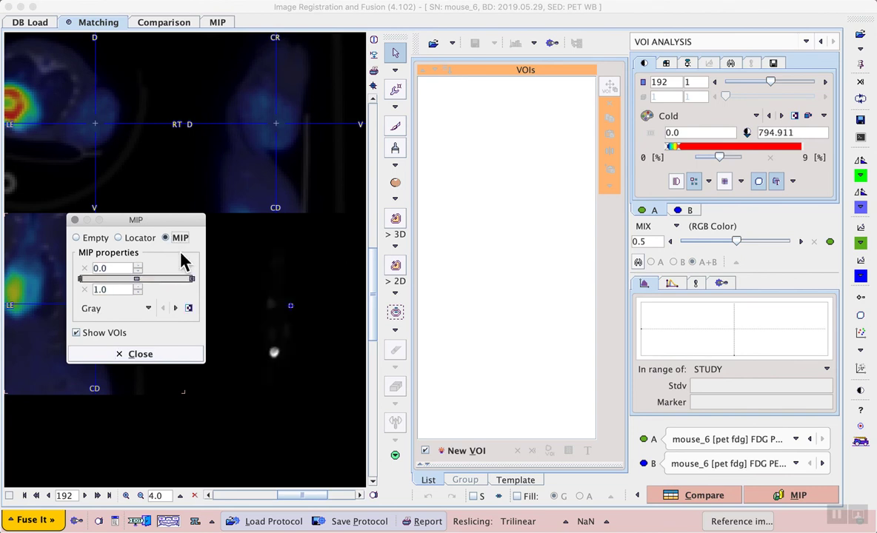
pyautogui.click(188, 308)
pyautogui.doubleClick(110, 289)
pyautogui.write('0.0')
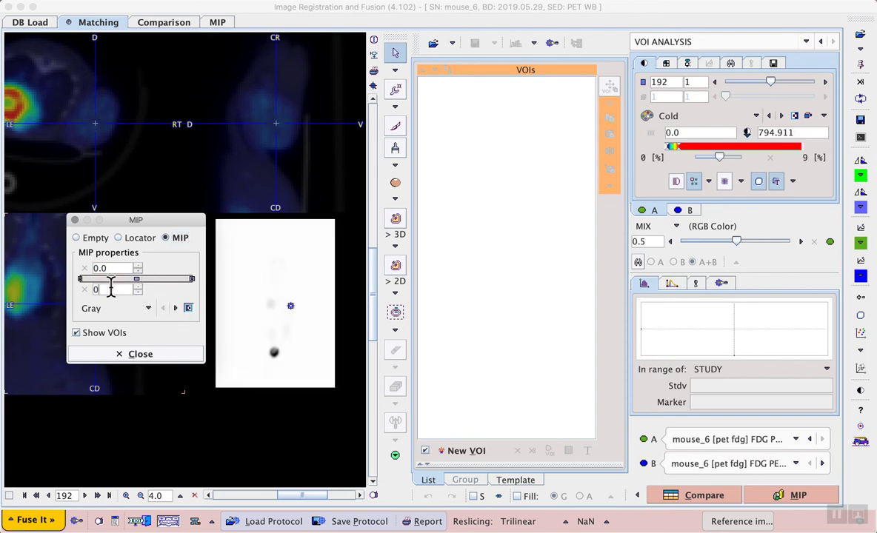
pyautogui.press('Return')
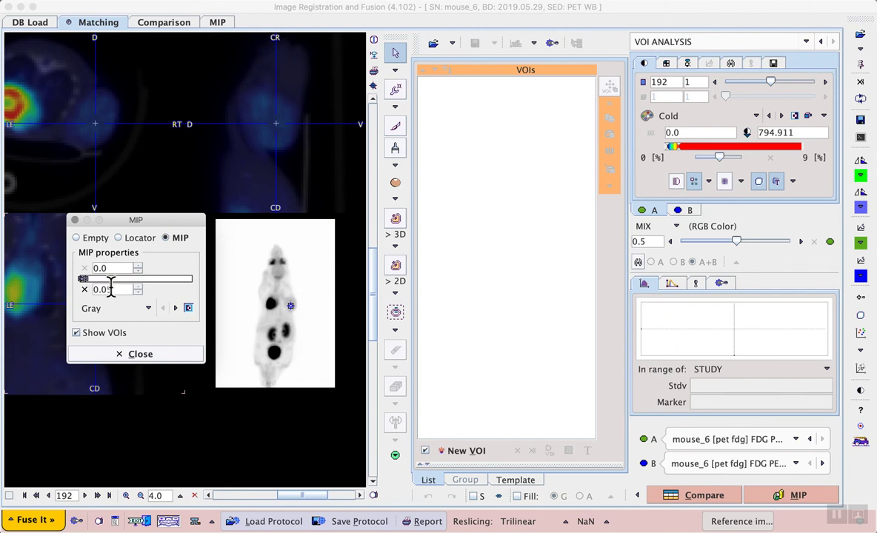
pyautogui.click(167, 358)
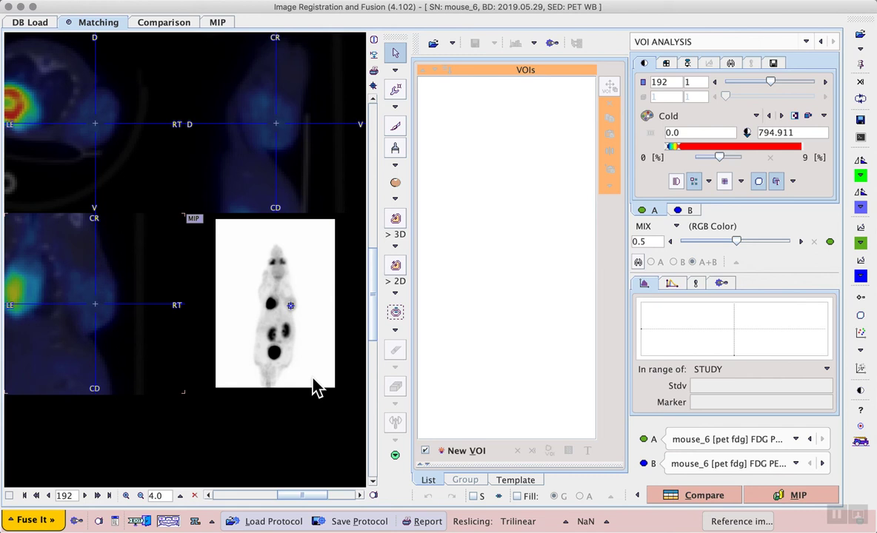
pyautogui.click(684, 210)
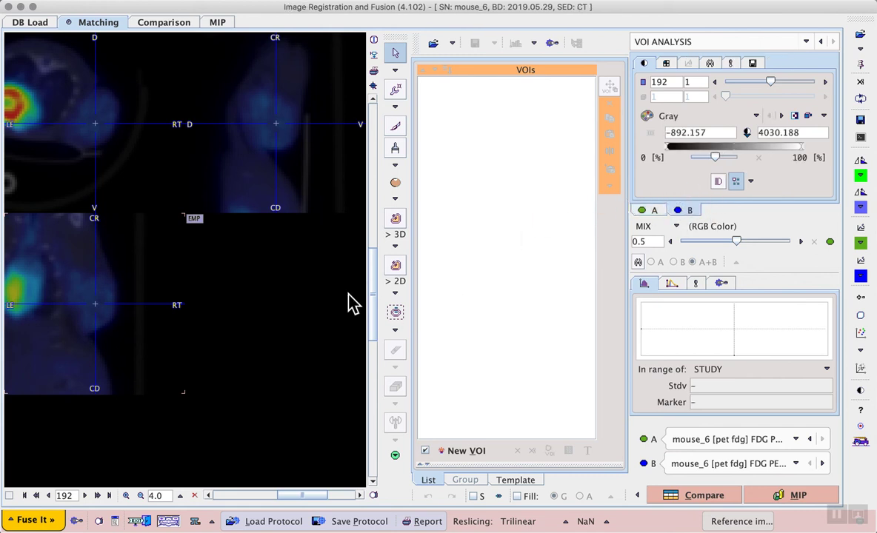
# Try a CT MIP, return to the PET study, and recentre the crosshair on the lesion
pyautogui.click(193, 219)
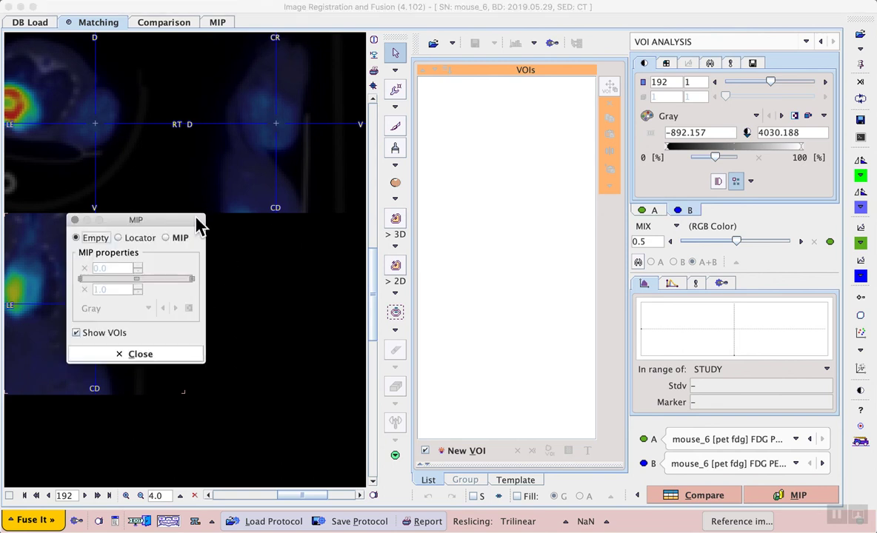
pyautogui.click(166, 237)
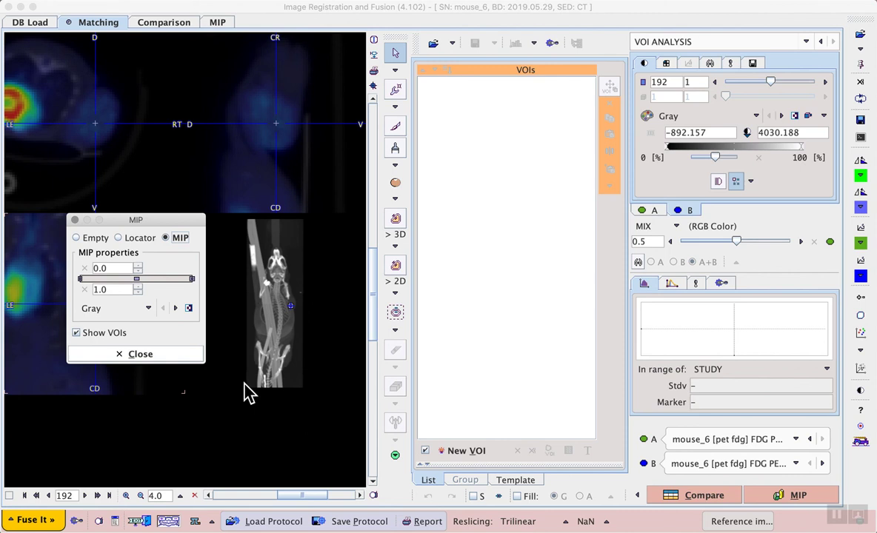
pyautogui.click(178, 355)
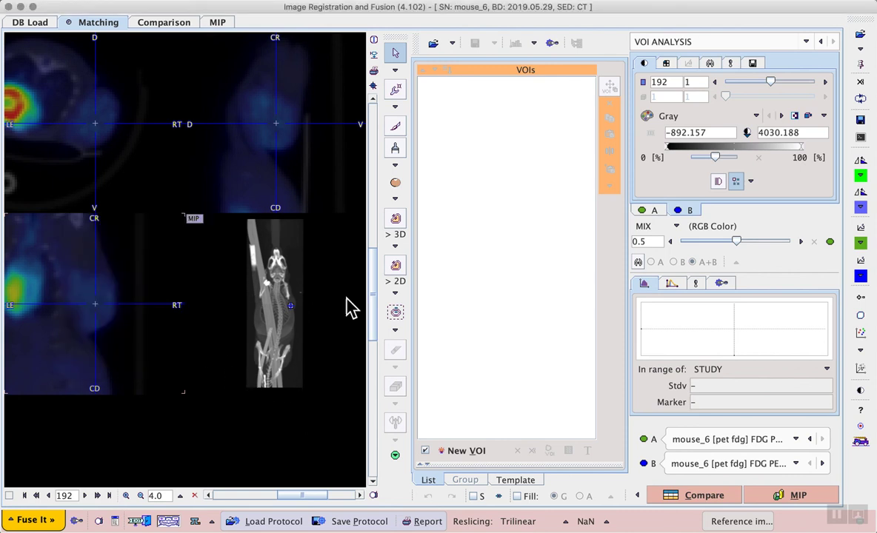
pyautogui.click(654, 208)
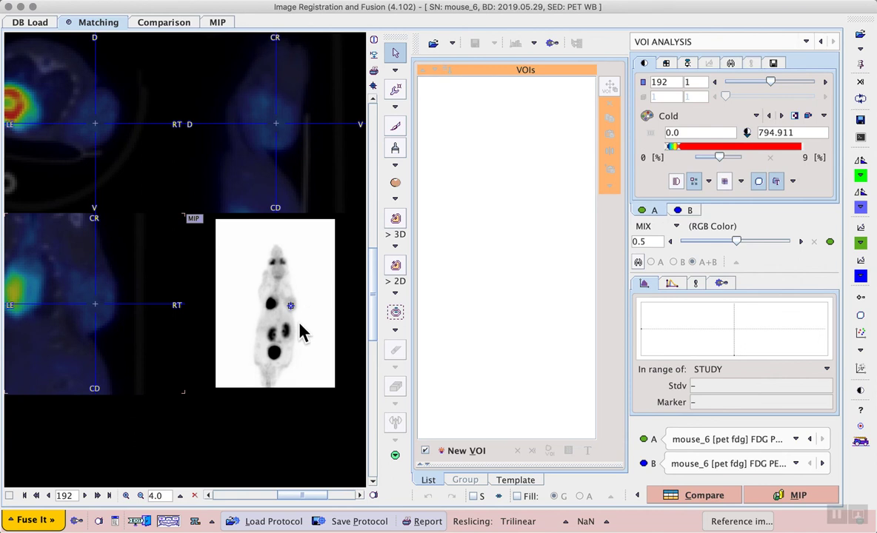
pyautogui.click(94, 299)
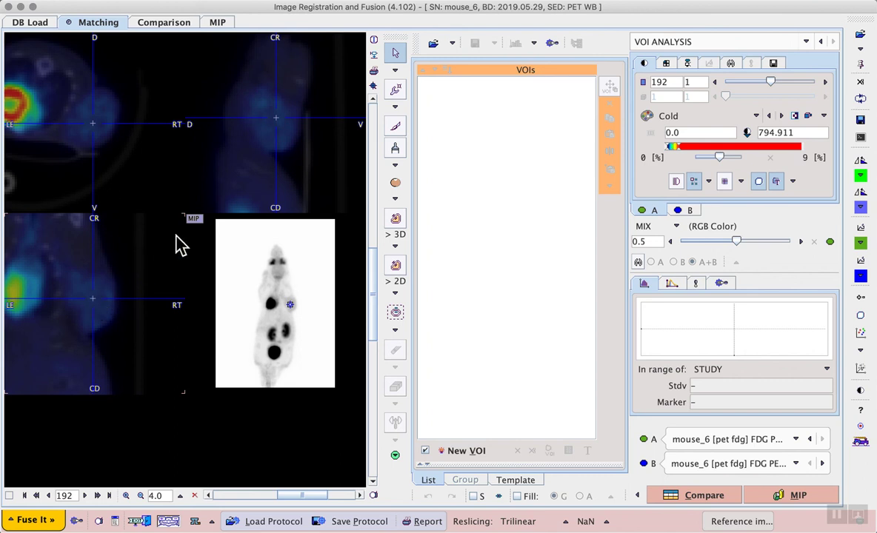
# Create sphere VOI 1 with a 7 mm radius, replacing the default 30.0, at the lesion
pyautogui.click(395, 183)
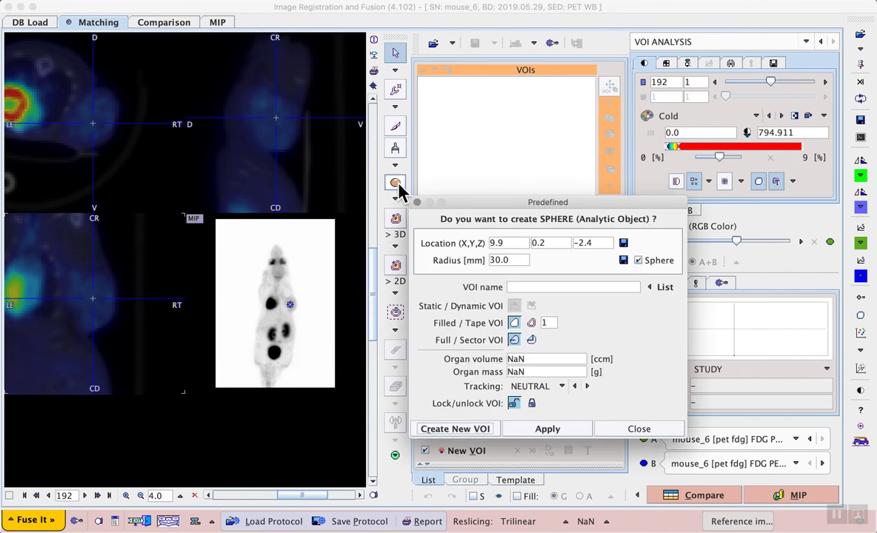
pyautogui.doubleClick(514, 260)
pyautogui.press('BackSpace')
pyautogui.write('7')
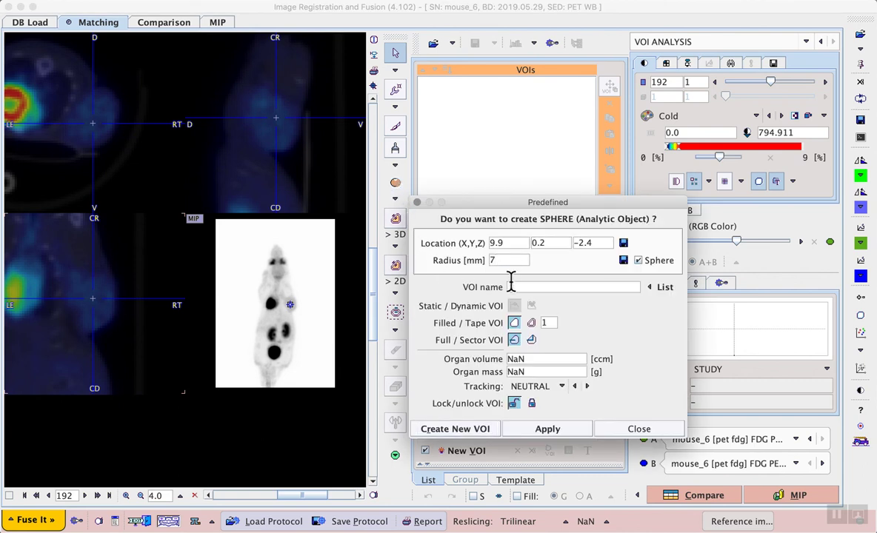
pyautogui.click(479, 431)
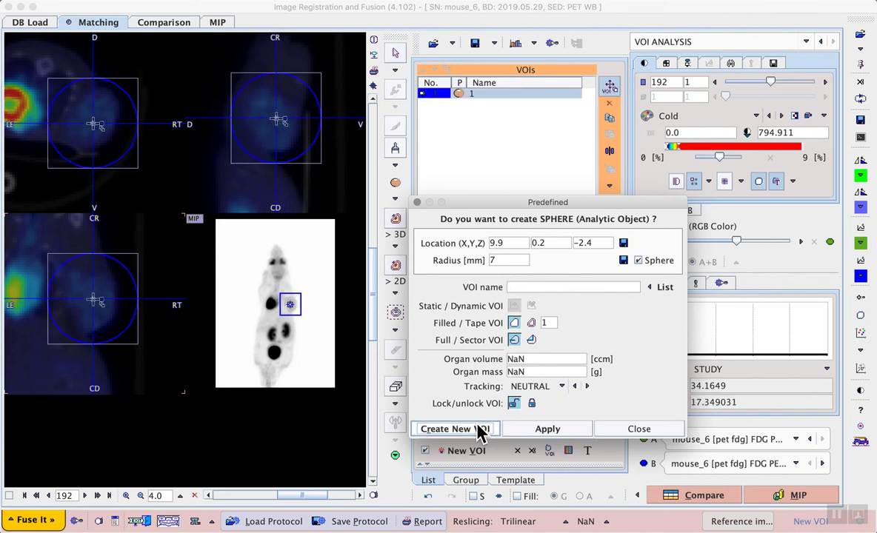
pyautogui.click(630, 429)
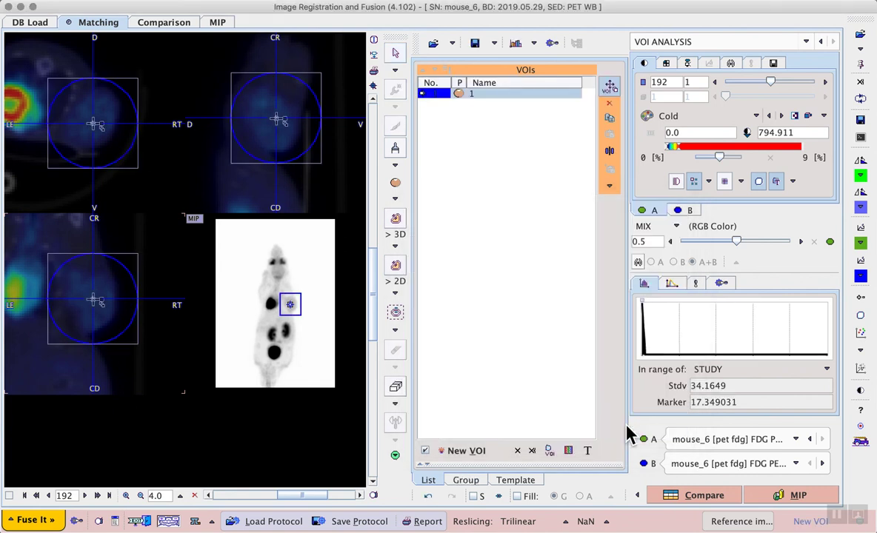
# Convert the sphere into 3D isocontour VOI 'iso' using default settings: Hot, 50% of VOI
pyautogui.click(395, 312)
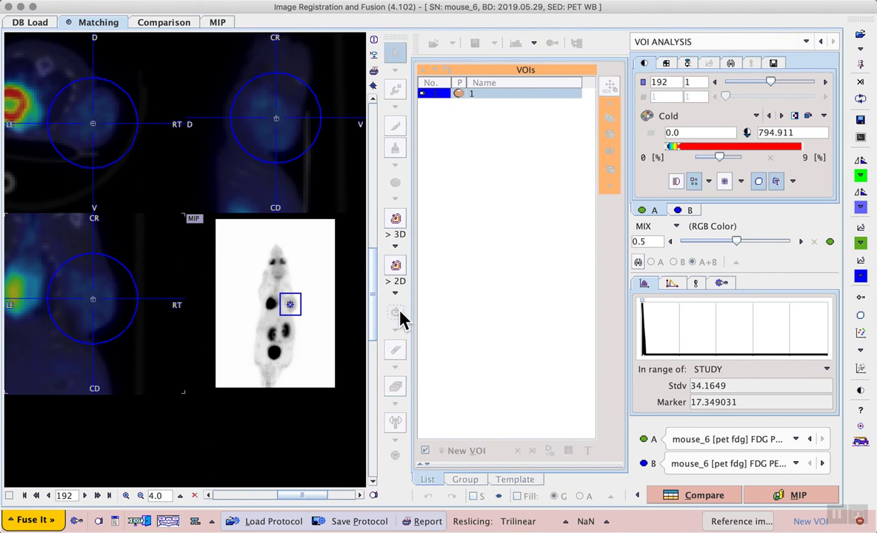
pyautogui.click(400, 314)
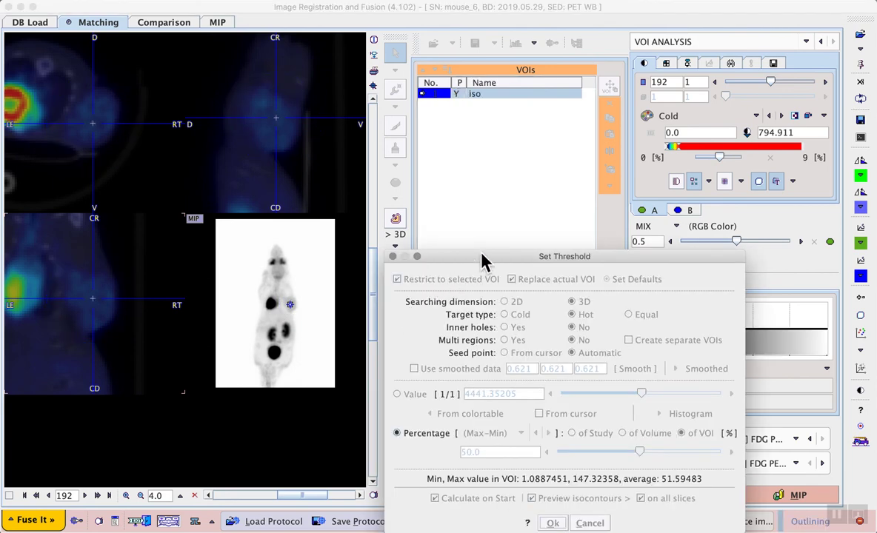
pyautogui.moveTo(481, 261); pyautogui.dragTo(479, 191)
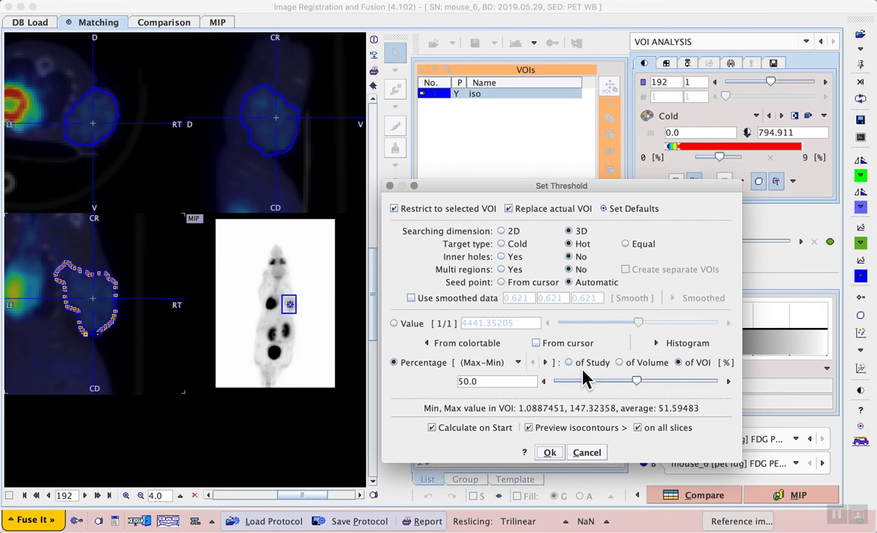
pyautogui.click(616, 211)
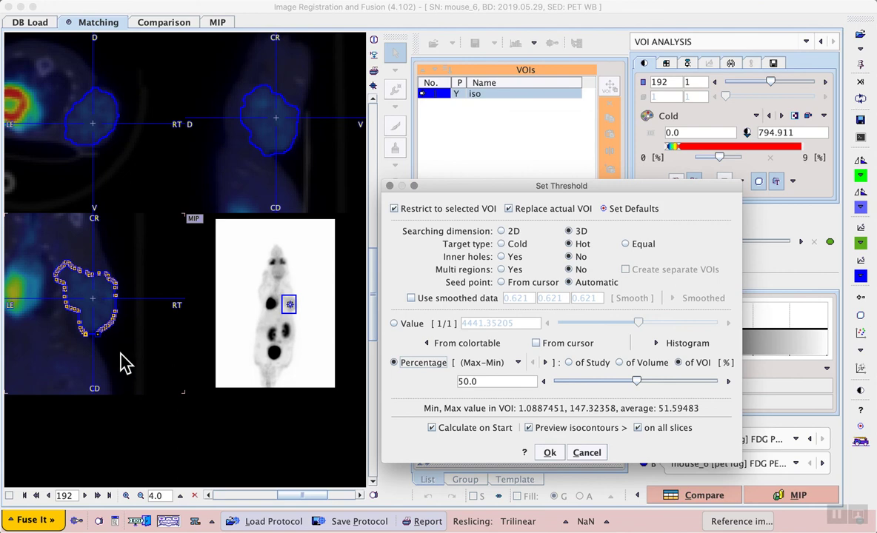
pyautogui.click(549, 453)
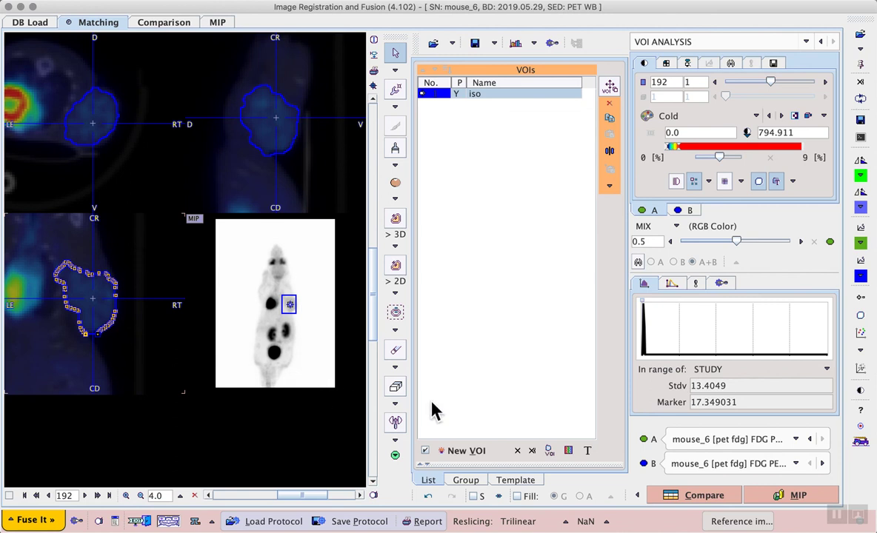
# Set the PET/CT mix to 0.55 and compute statistics for the 'iso' lesion VOI
pyautogui.moveTo(737, 242); pyautogui.dragTo(827, 257)
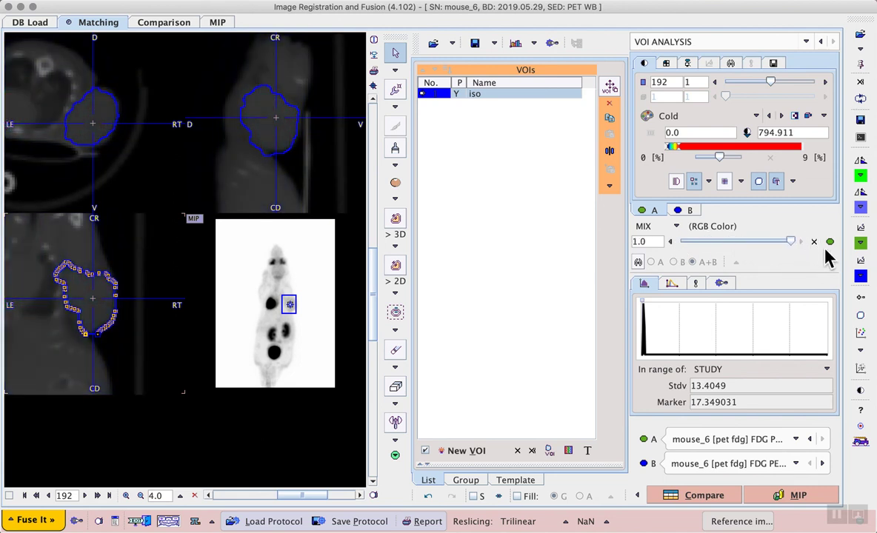
pyautogui.moveTo(791, 242); pyautogui.dragTo(742, 251)
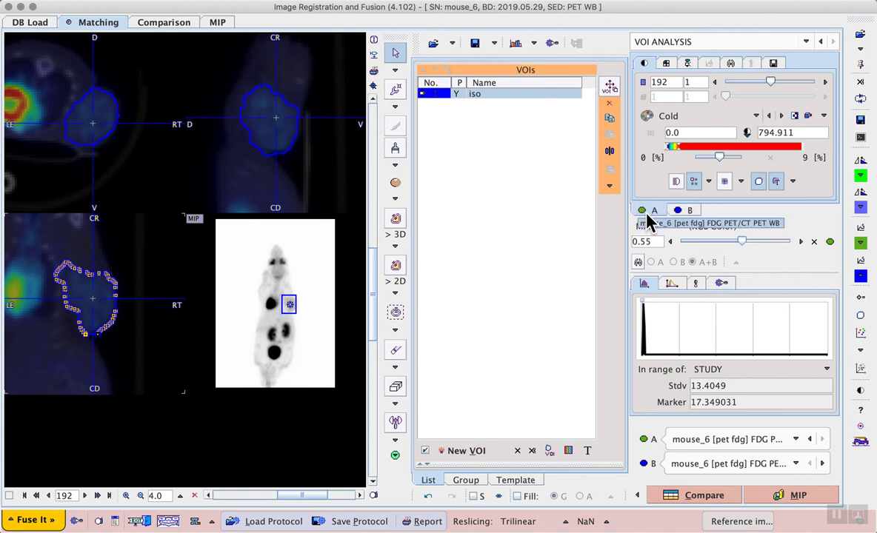
pyautogui.click(517, 45)
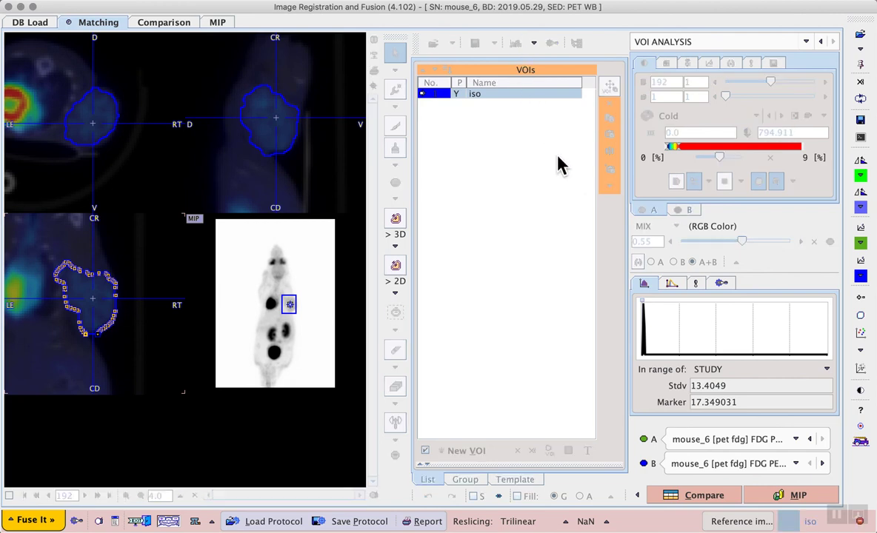